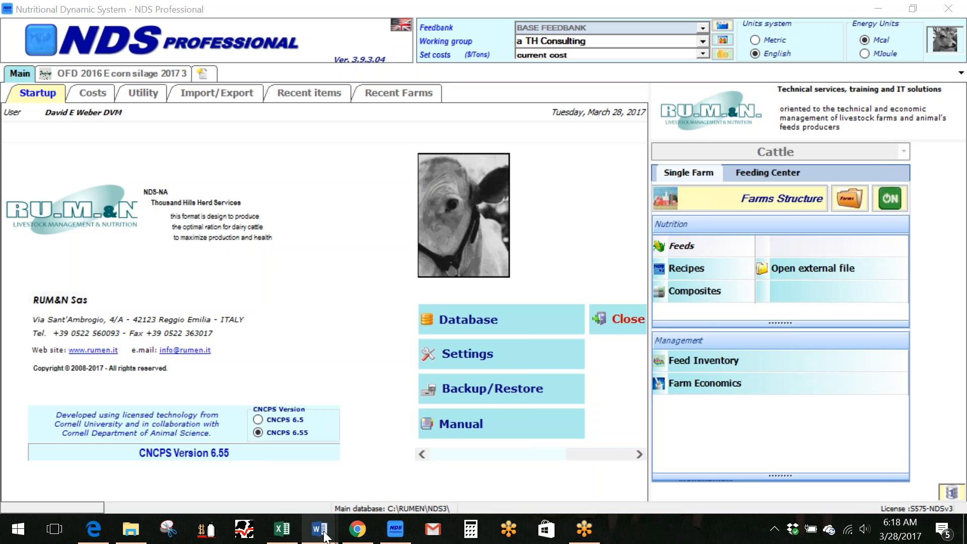
Review the Corn Silage A and B comparison in the Word document and return to NDS Professional
{"action": "mouse_move", "coordinate": [324, 536]}
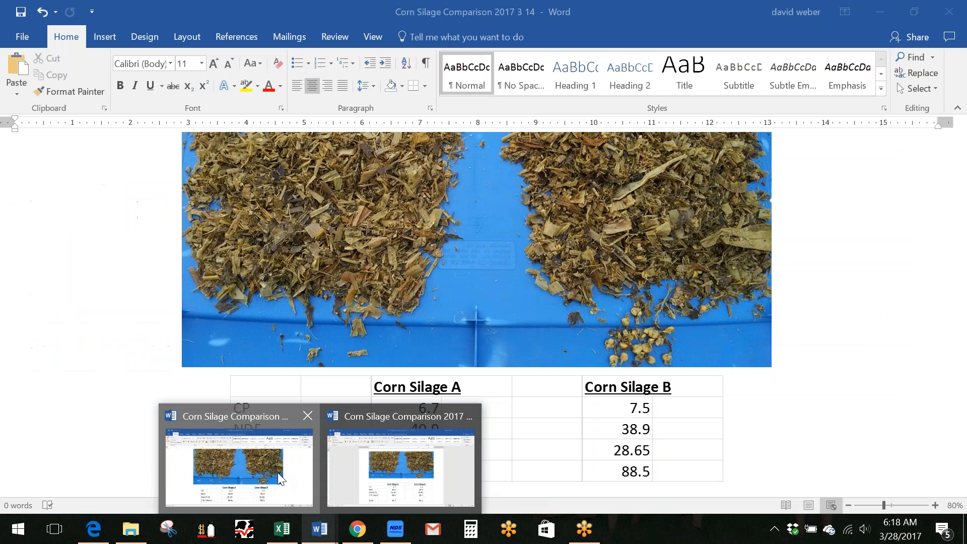
{"action": "left_click", "coordinate": [401, 466]}
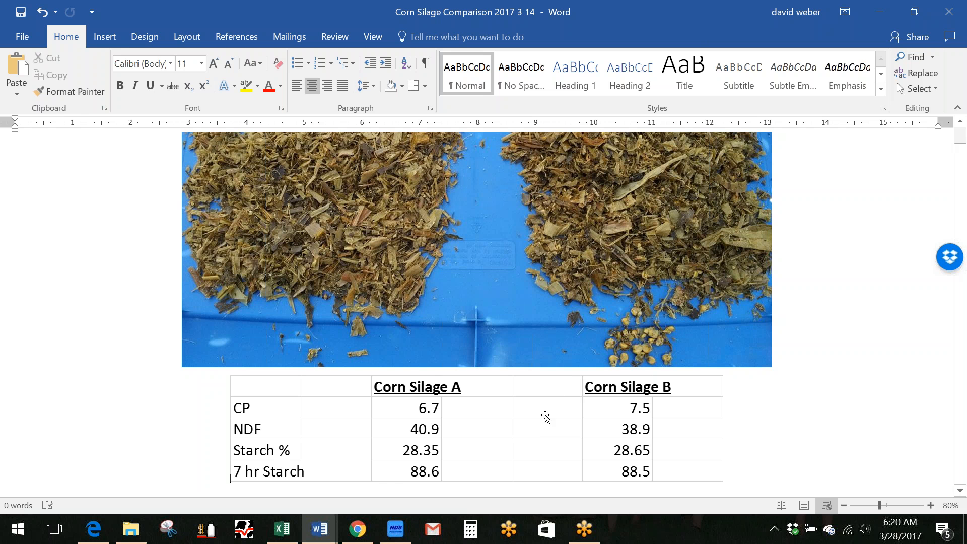
{"action": "left_click", "coordinate": [396, 529]}
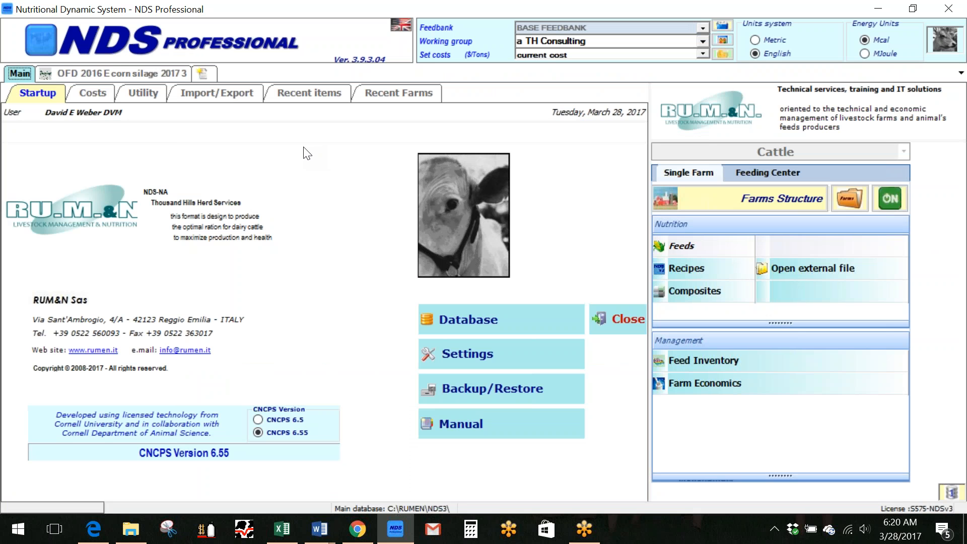
Open the OFD 2016 E corn silage 2017 3 feed and examine its dry matter, aNDFom and starch in the analysis
{"action": "left_click", "coordinate": [137, 72]}
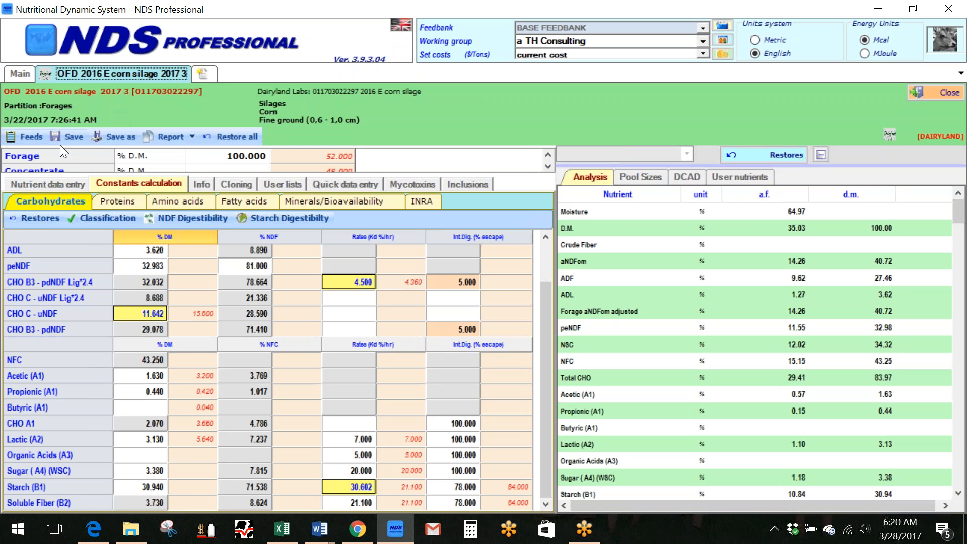
{"action": "left_click", "coordinate": [65, 185]}
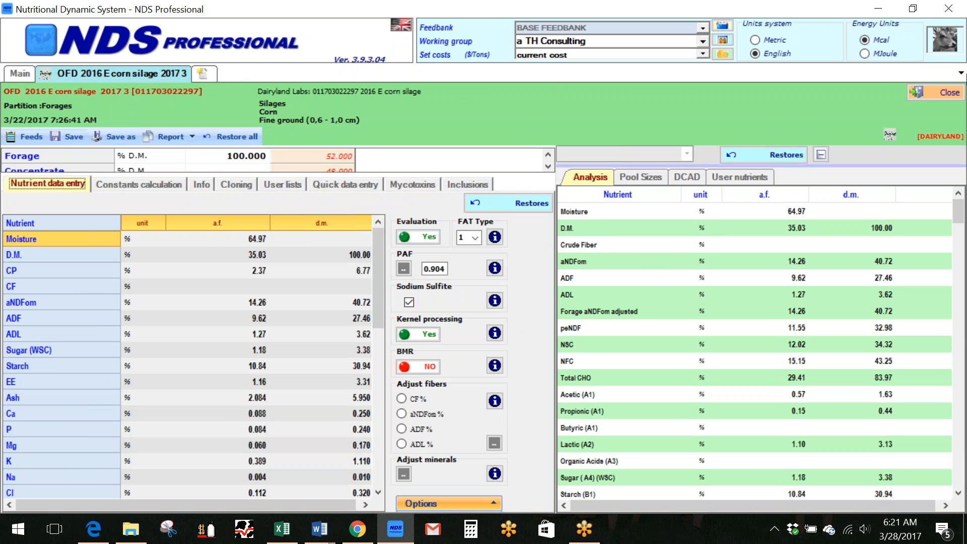
{"action": "left_click", "coordinate": [957, 494]}
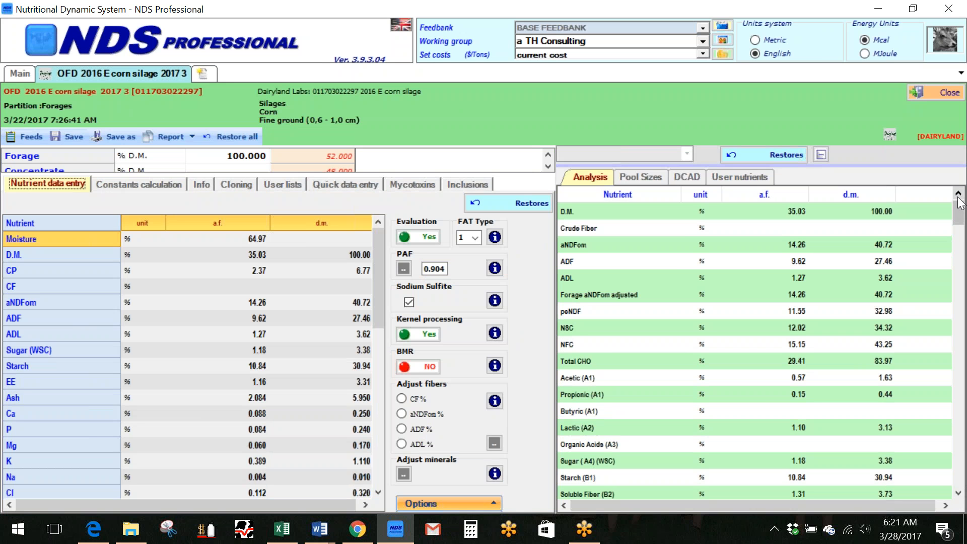
{"action": "left_click", "coordinate": [802, 211]}
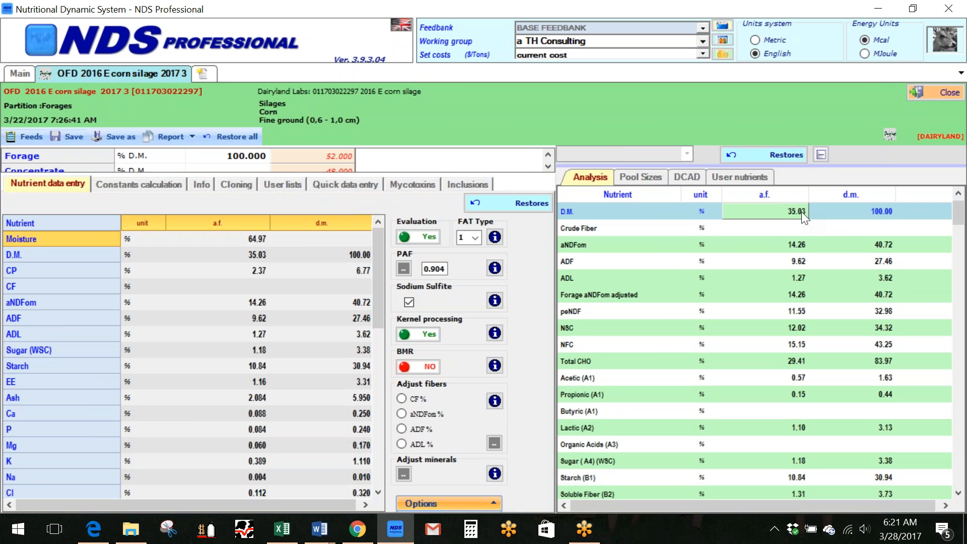
{"action": "left_click", "coordinate": [886, 243]}
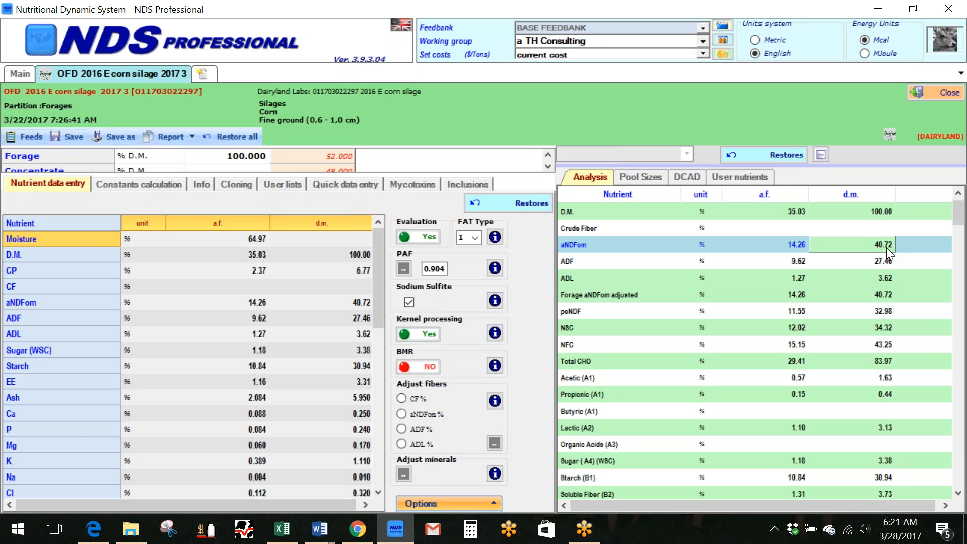
{"action": "left_click", "coordinate": [886, 477]}
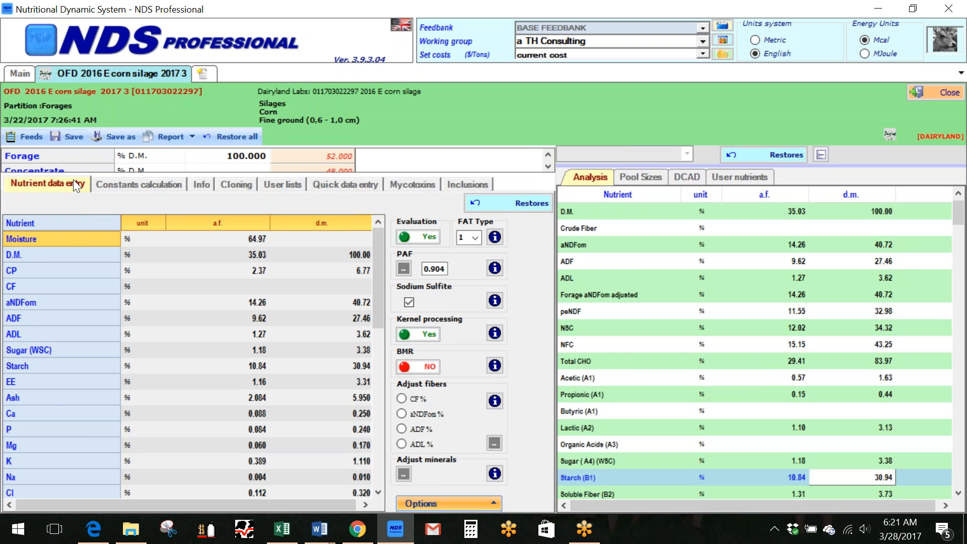
{"action": "left_click", "coordinate": [155, 184]}
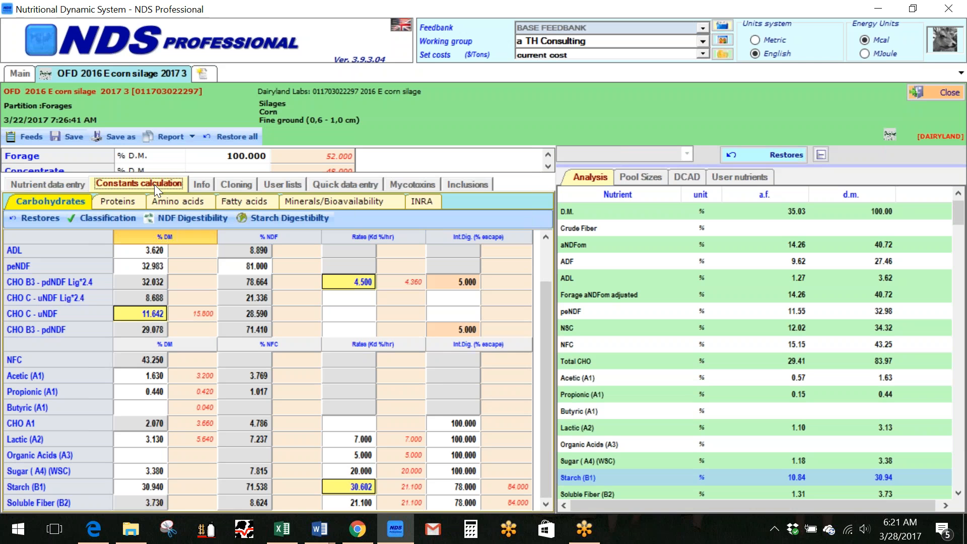
{"action": "left_click", "coordinate": [48, 181]}
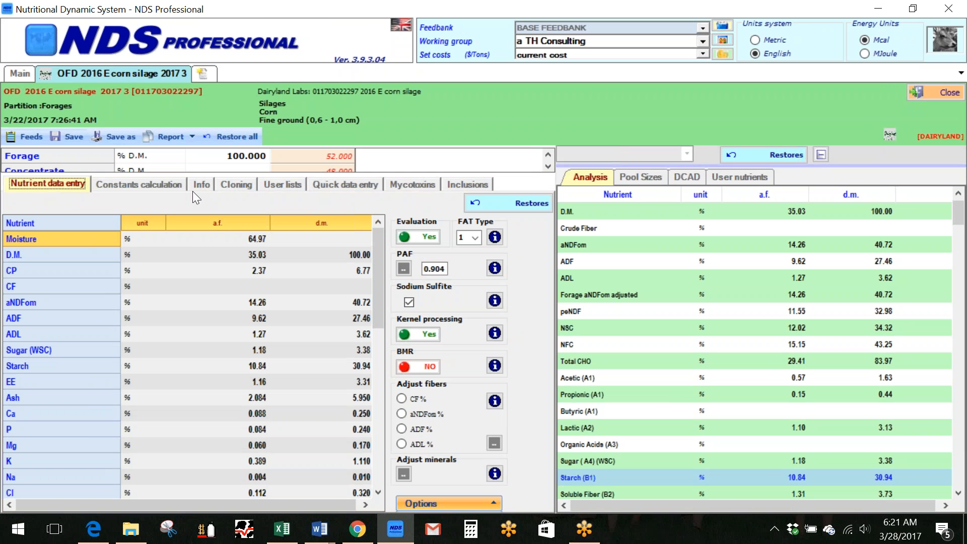
Examine the feed's NDF digestibility data and enlarge its NDF residue remaining and NDF digested charts
{"action": "left_click", "coordinate": [146, 183]}
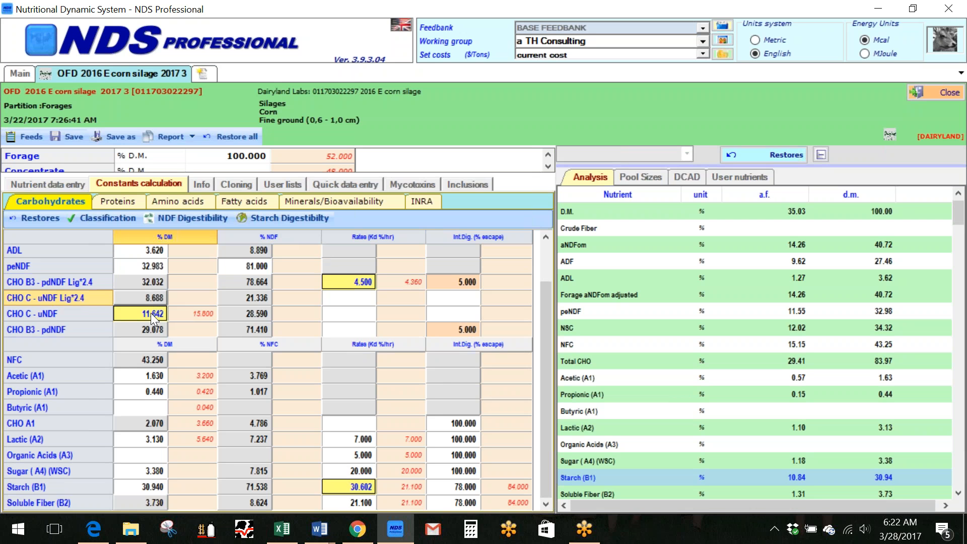
{"action": "left_click", "coordinate": [176, 217]}
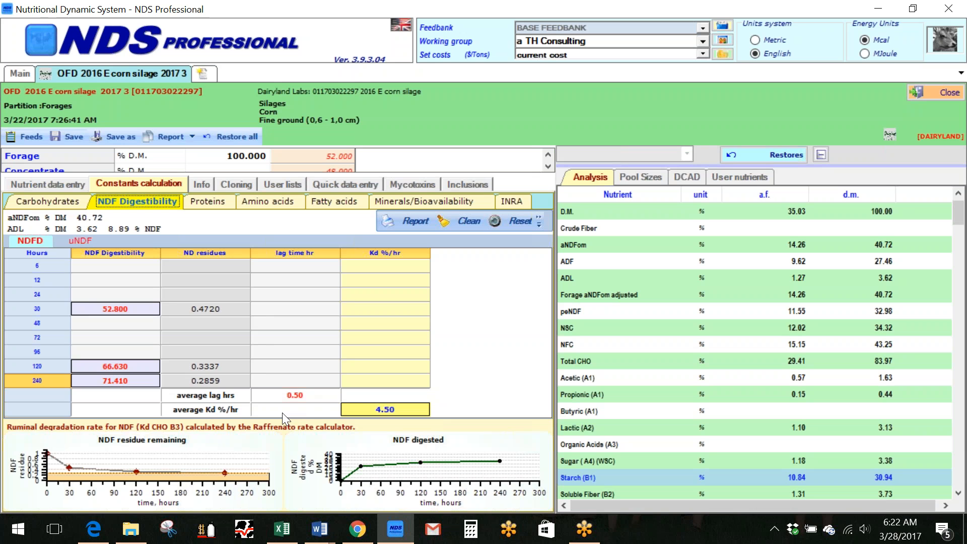
{"action": "left_click", "coordinate": [126, 456]}
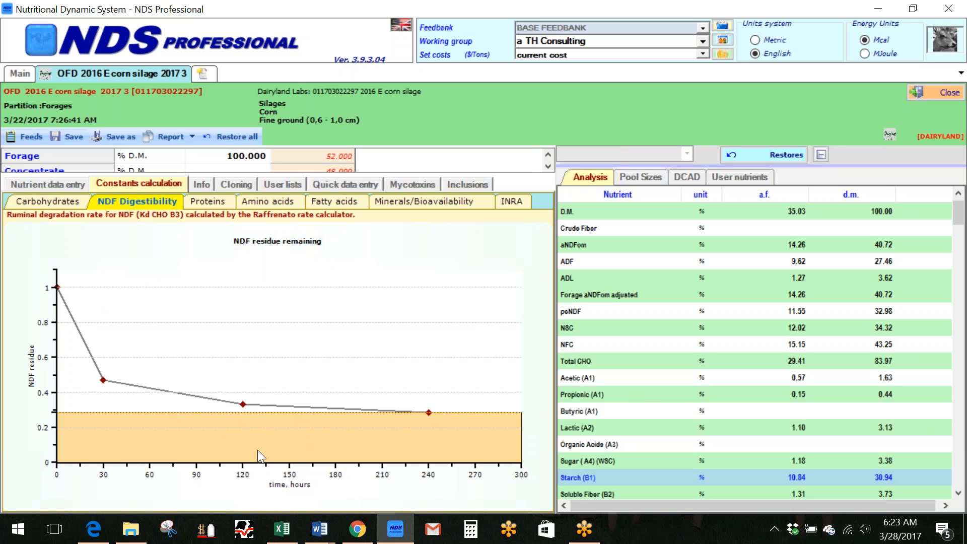
{"action": "left_click", "coordinate": [135, 283]}
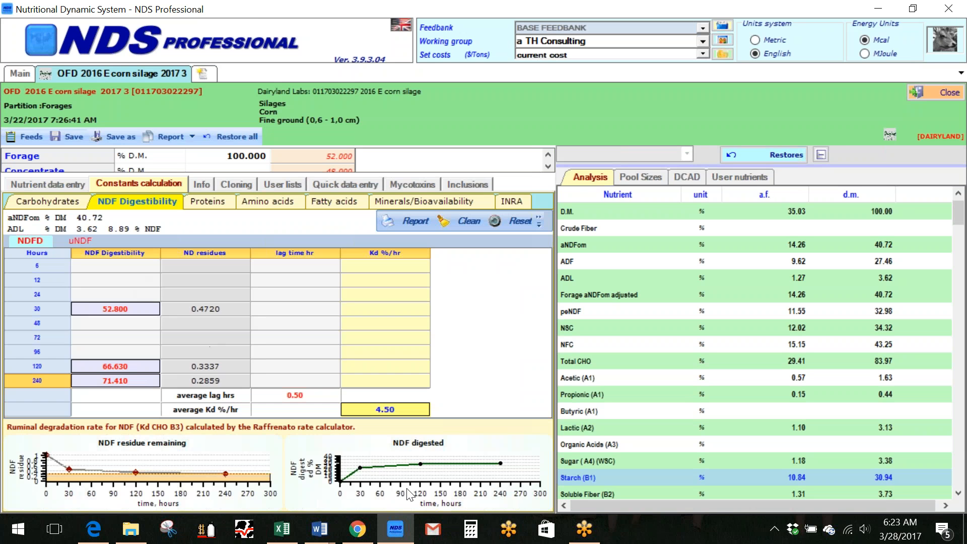
{"action": "left_click", "coordinate": [396, 457]}
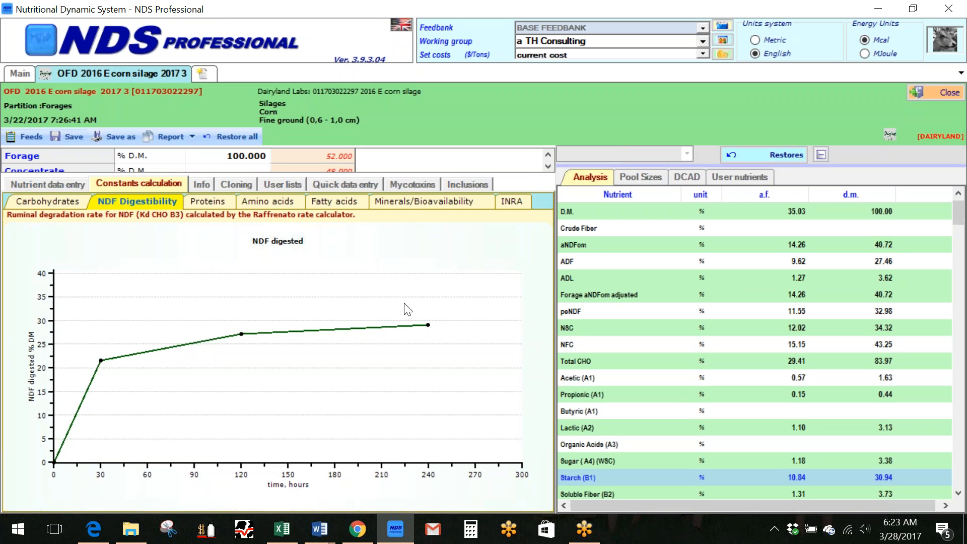
Check Starch (B1) in the carbohydrate constants and revisit the Corn Silage Comparison document in Word
{"action": "left_click", "coordinate": [43, 204]}
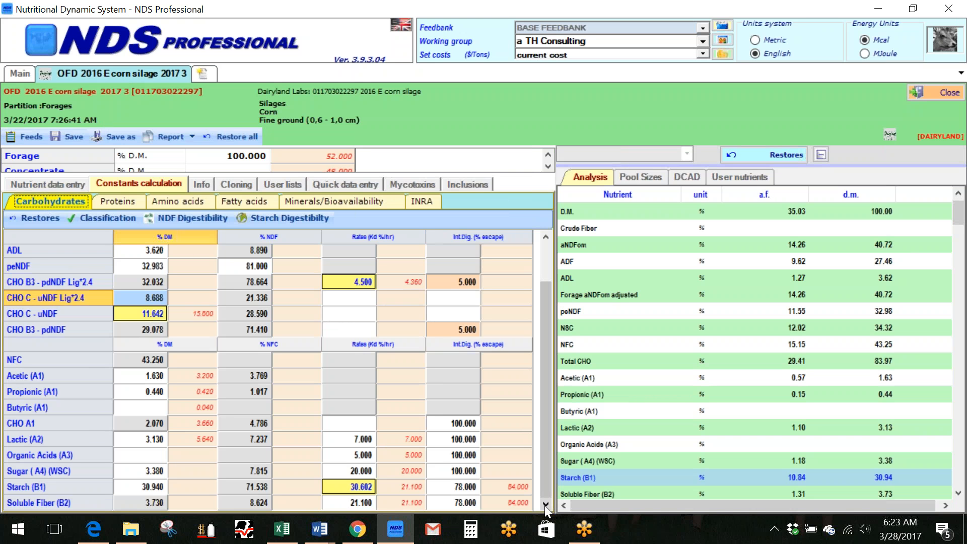
{"action": "left_click", "coordinate": [134, 485]}
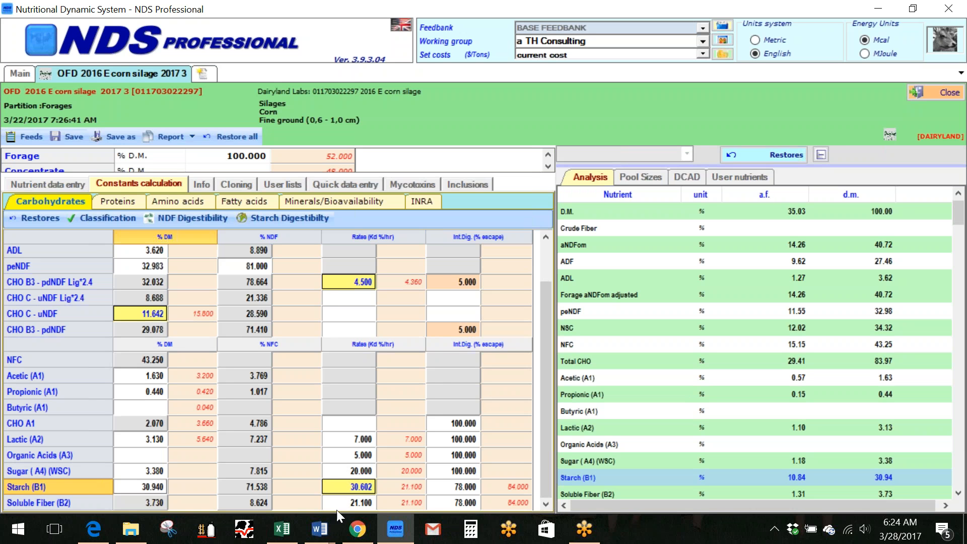
{"action": "mouse_move", "coordinate": [319, 539]}
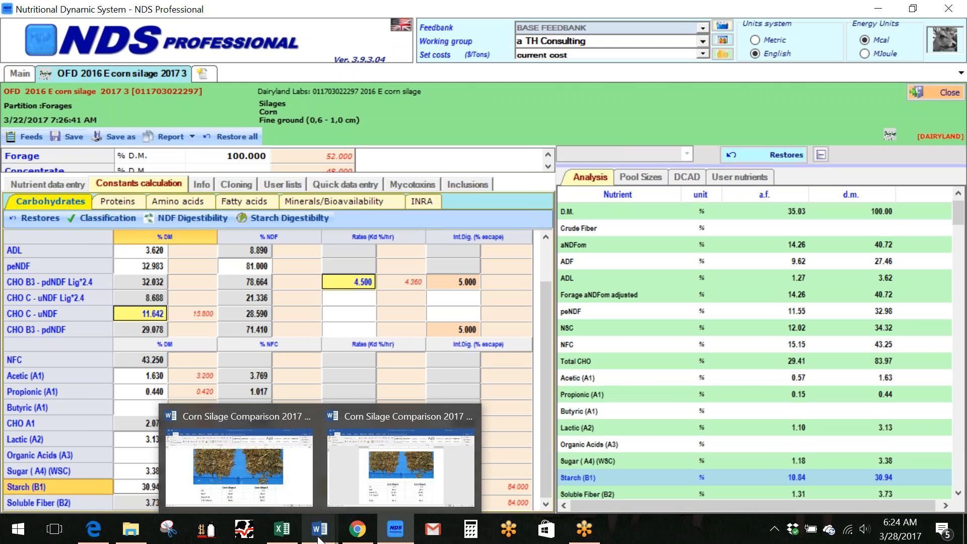
{"action": "left_click", "coordinate": [306, 507]}
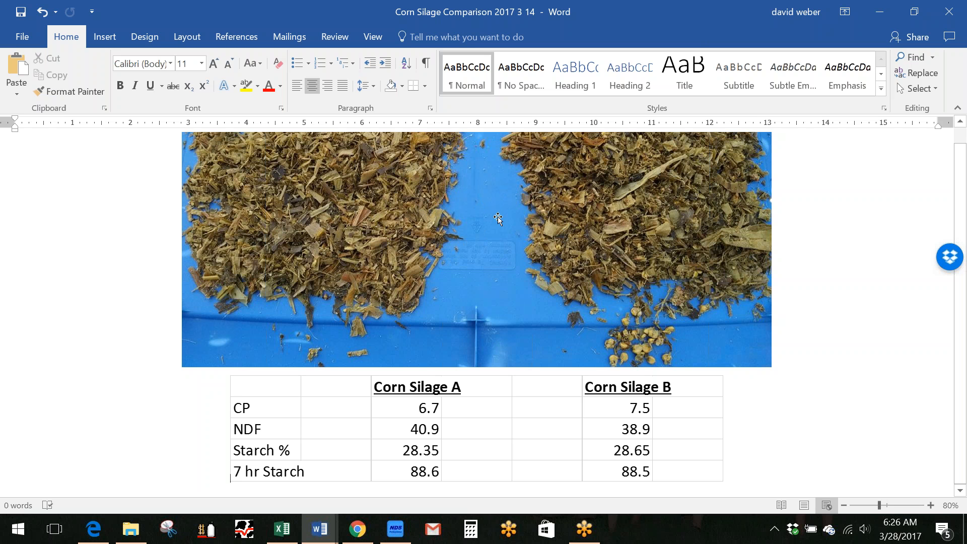
Return to NDS Professional and check the feed's dry matter, aNDFom, starch and reference Starch (B1) rate
{"action": "left_click", "coordinate": [399, 536]}
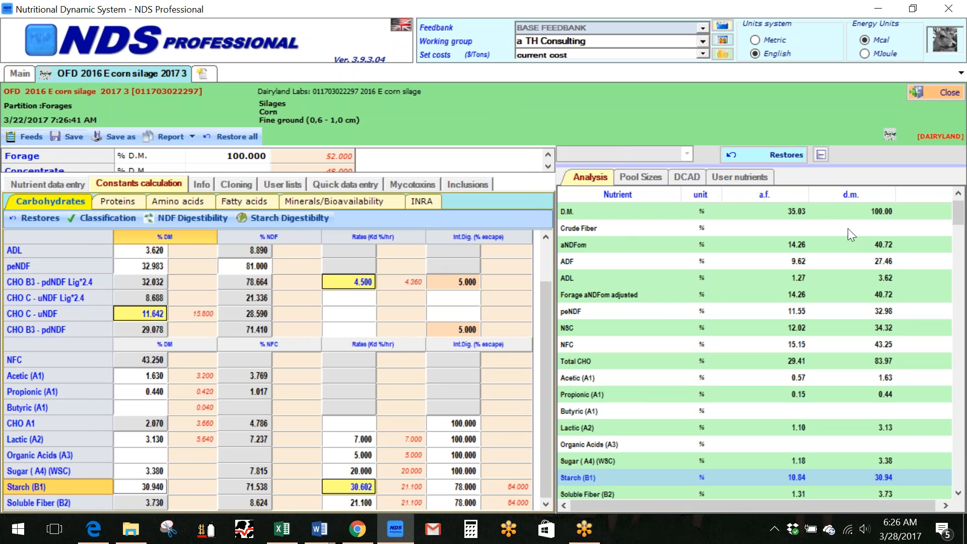
{"action": "left_click", "coordinate": [786, 209]}
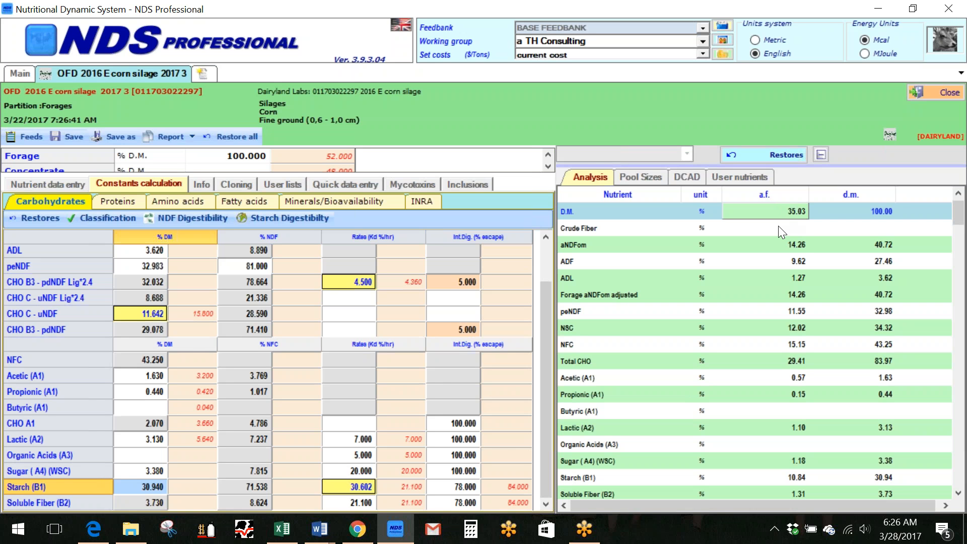
{"action": "left_click", "coordinate": [883, 245]}
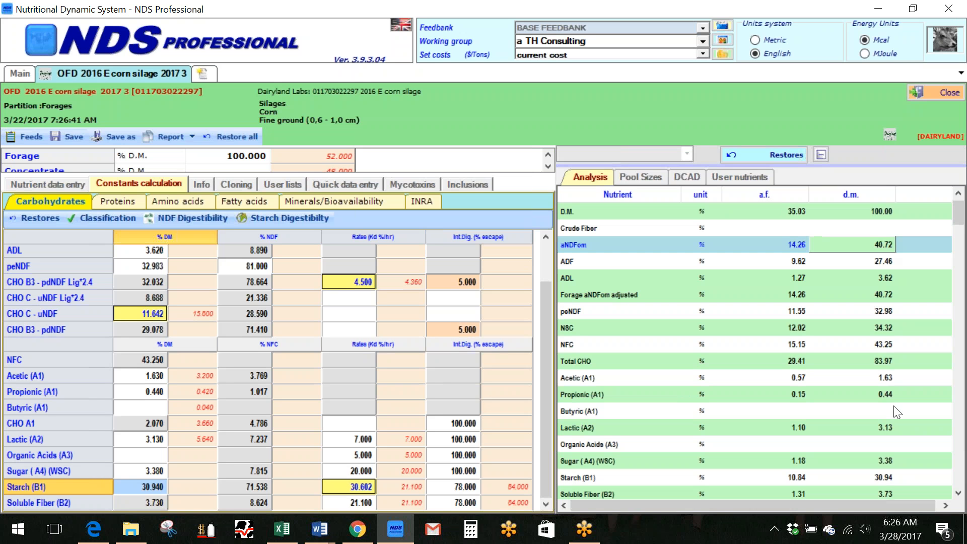
{"action": "left_click", "coordinate": [885, 478]}
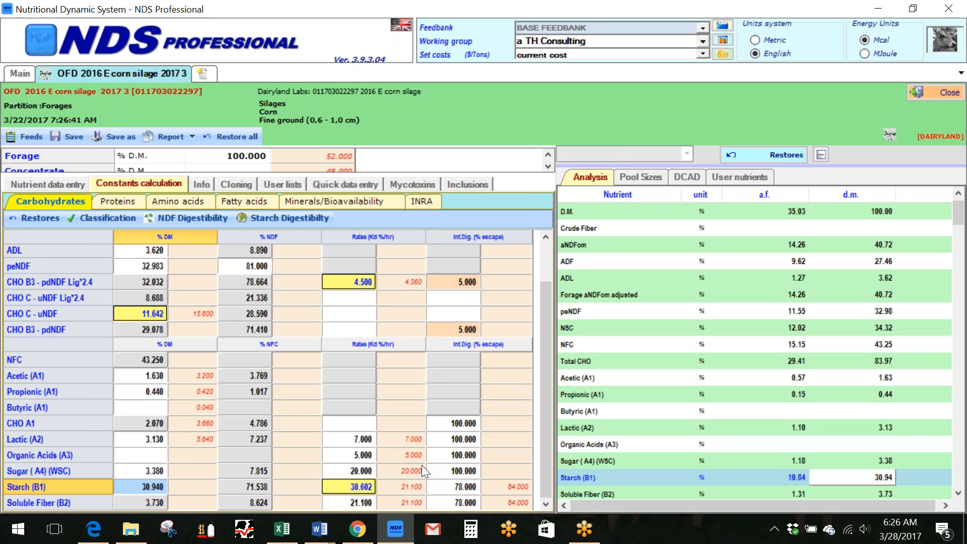
{"action": "left_click", "coordinate": [402, 485]}
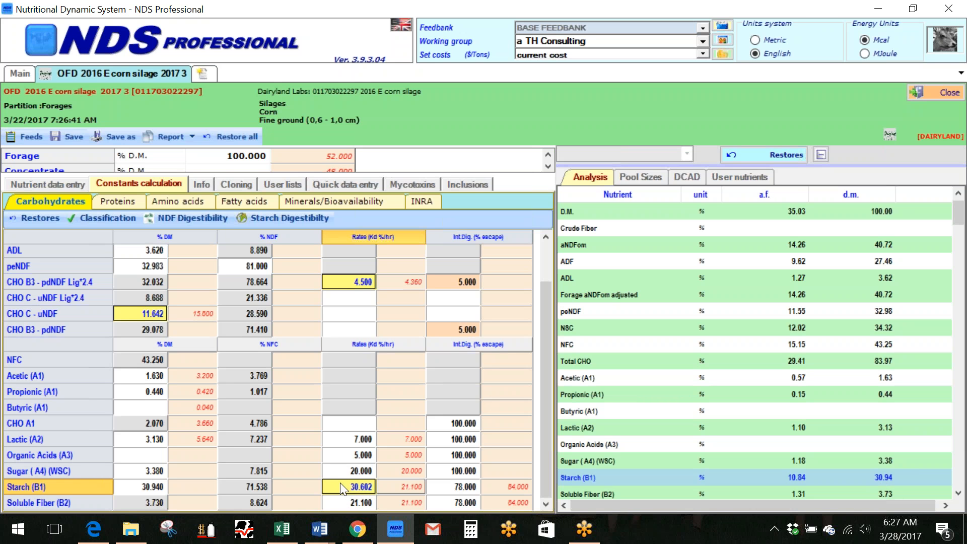
Set the 7-hour starch digestibility to 75 in the feed's starch digestibility data
{"action": "left_click", "coordinate": [272, 218]}
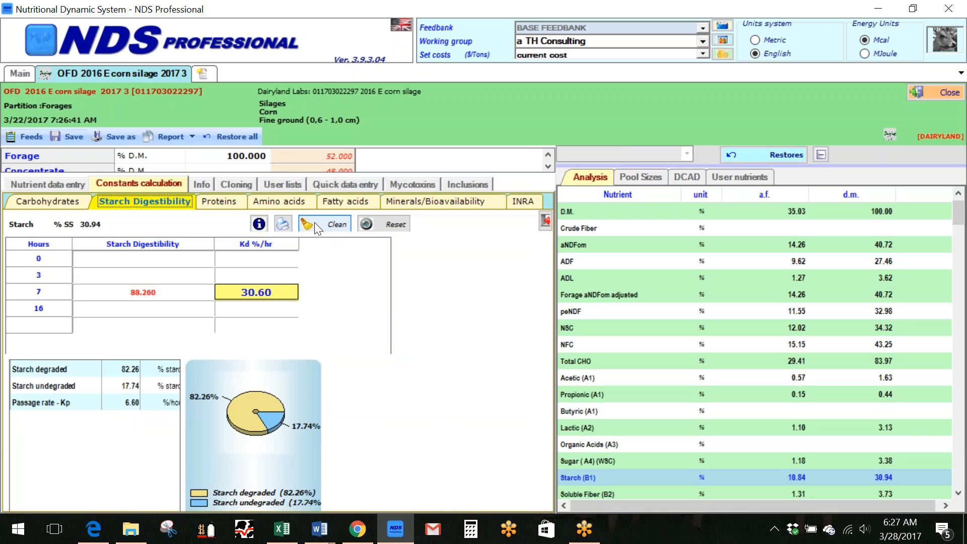
{"action": "left_click", "coordinate": [141, 294]}
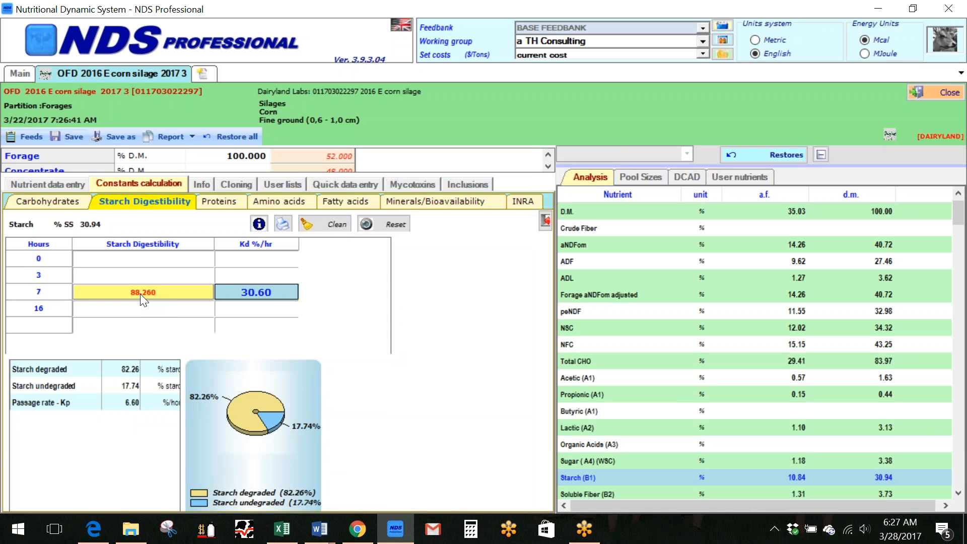
{"action": "key", "text": "Delete"}
{"action": "type", "text": "75"}
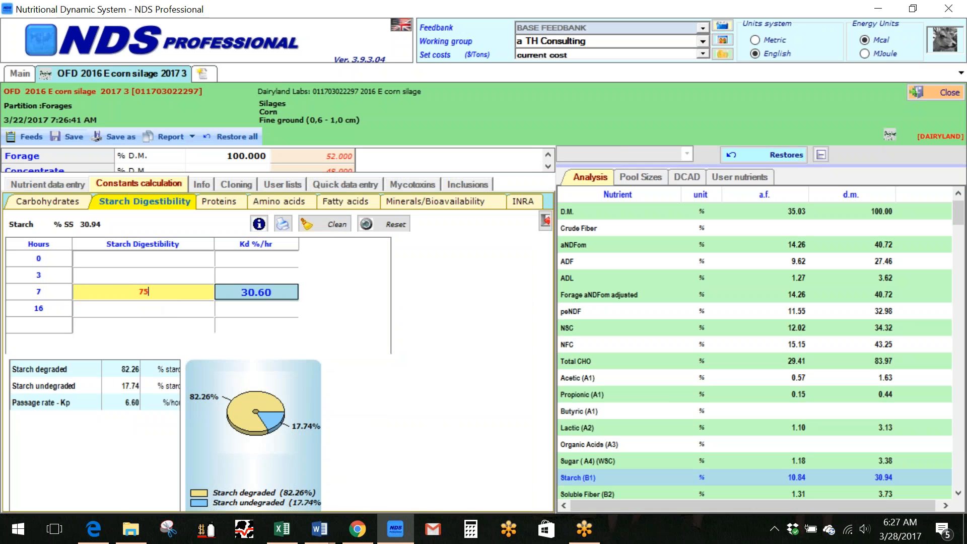
{"action": "key", "text": "Return"}
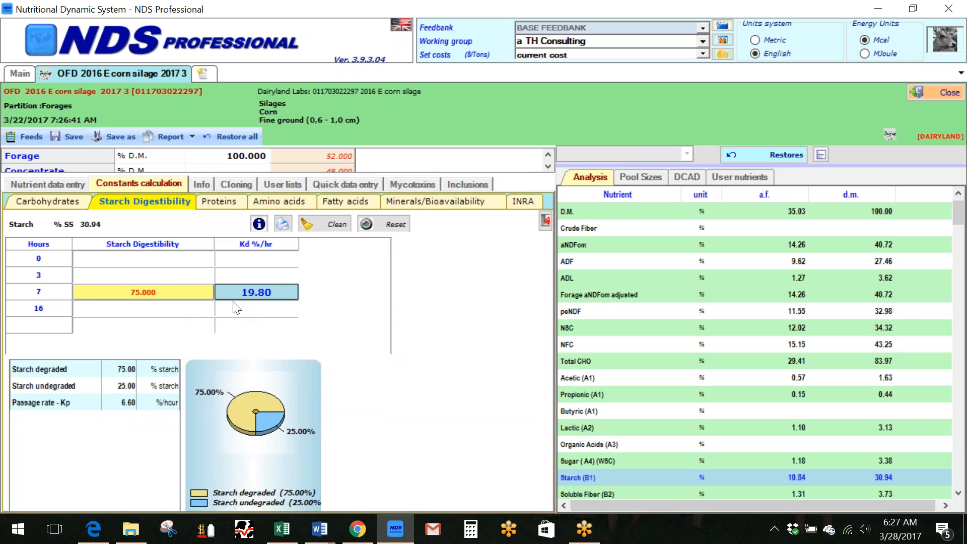
Clear the starch digestibility grid and return to the carbohydrate constants
{"action": "left_click", "coordinate": [328, 223]}
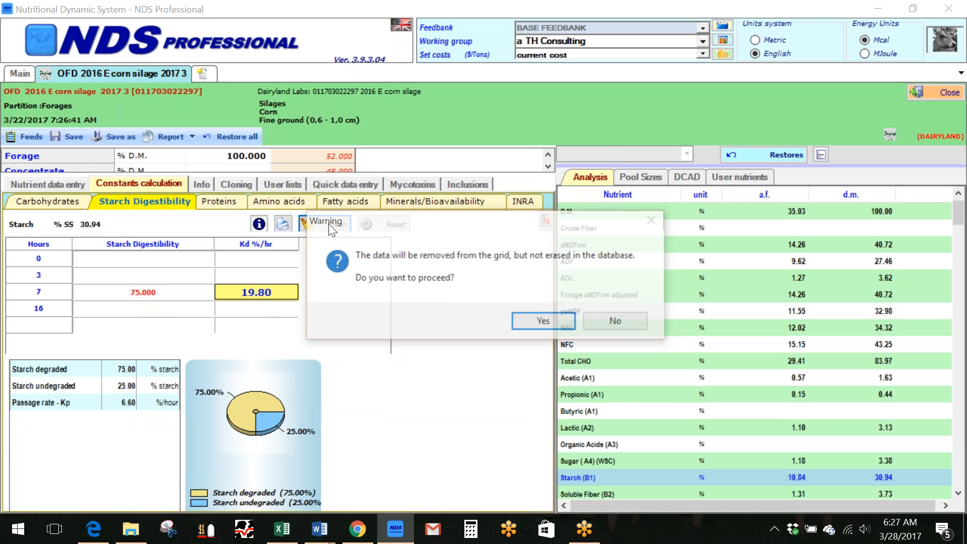
{"action": "left_click", "coordinate": [548, 321]}
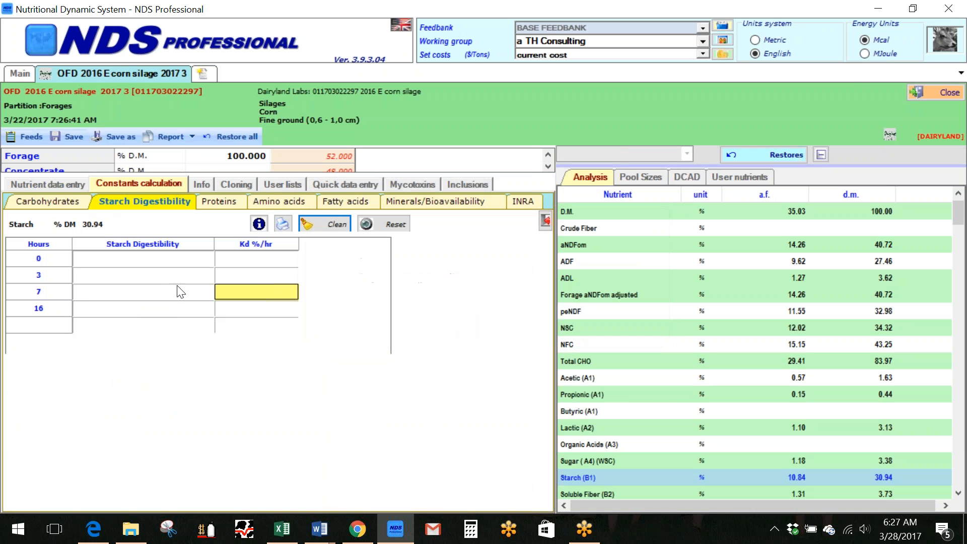
{"action": "left_click", "coordinate": [57, 195]}
{"action": "left_click", "coordinate": [190, 421]}
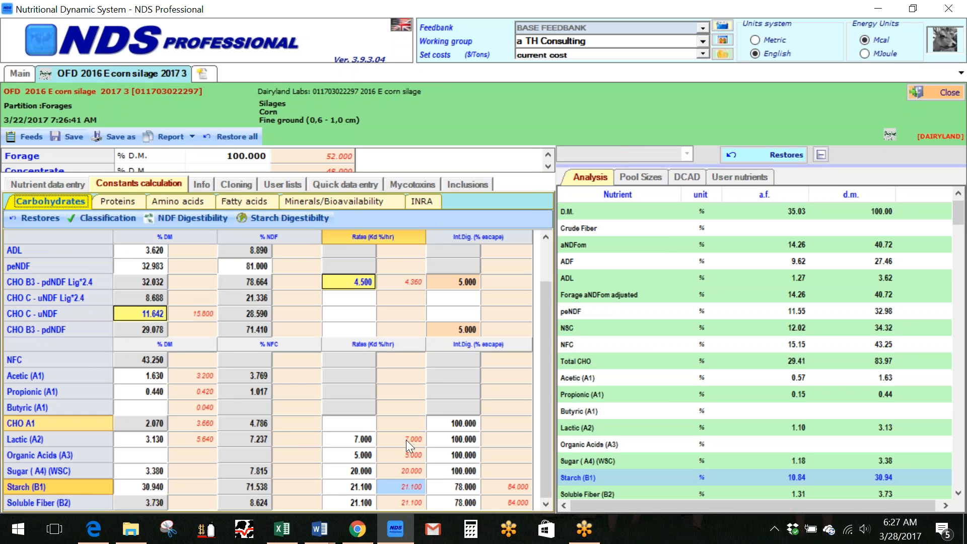
Set the Starch (B1) degradation rate to 26 %/hr in the carbohydrate constants
{"action": "left_click", "coordinate": [401, 502]}
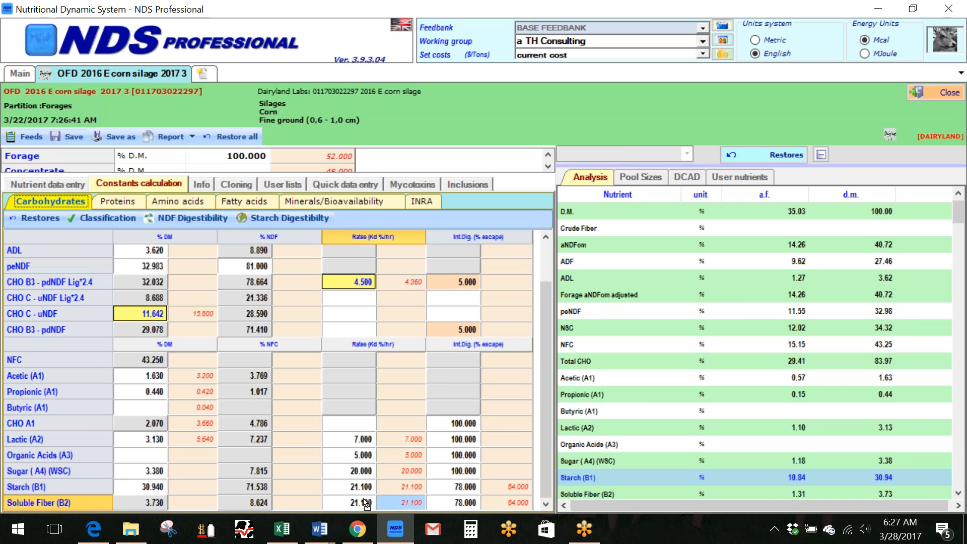
{"action": "left_click", "coordinate": [415, 489]}
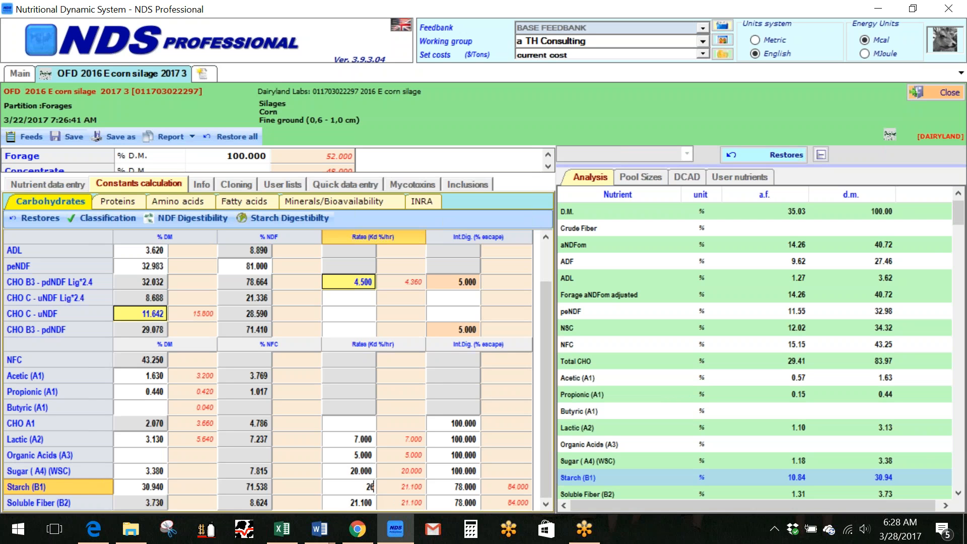
{"action": "key", "text": "Return"}
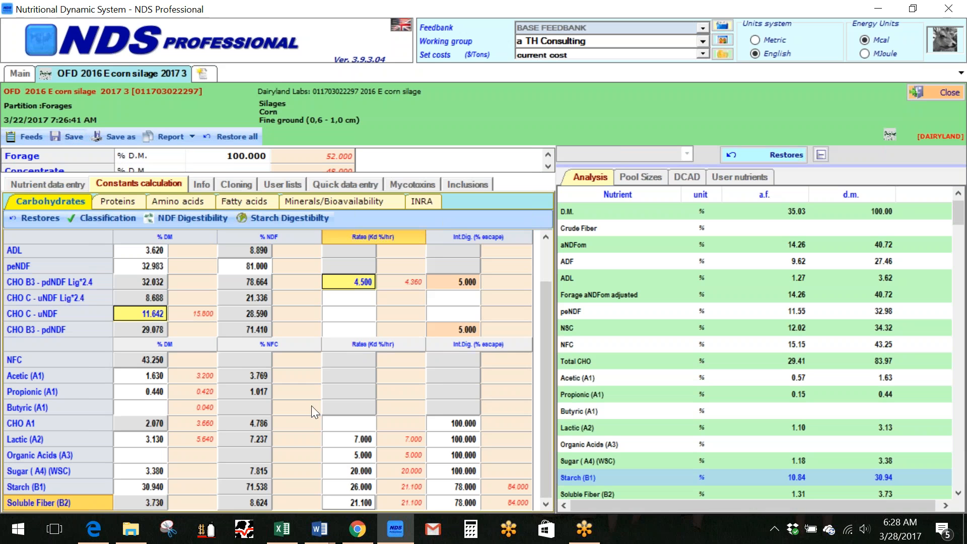
Set the Starch (B1) degradation rate to 24 %/hr, save the corn silage feed, and go back to the main page
{"action": "left_click", "coordinate": [359, 485]}
{"action": "type", "text": "24"}
{"action": "key", "text": "Return"}
{"action": "left_click", "coordinate": [74, 136]}
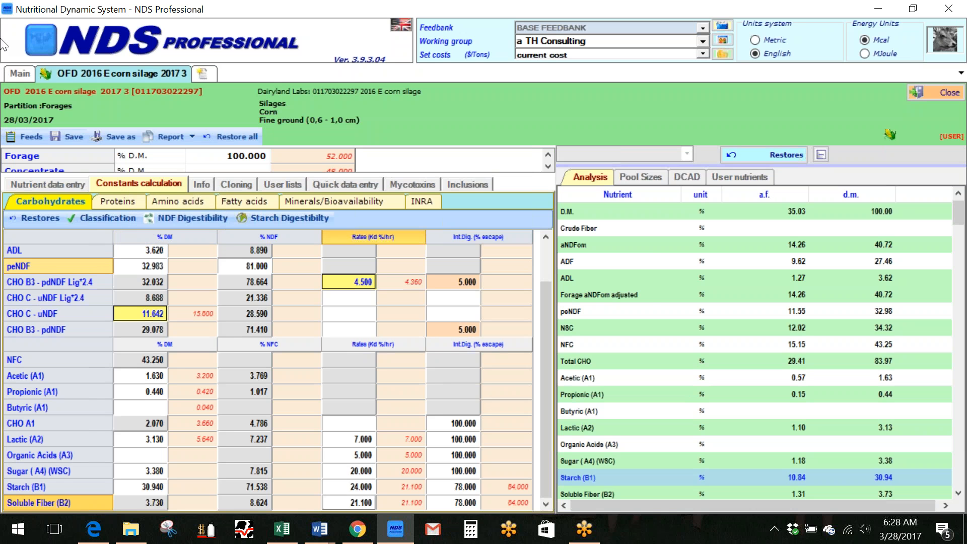
{"action": "left_click", "coordinate": [25, 76]}
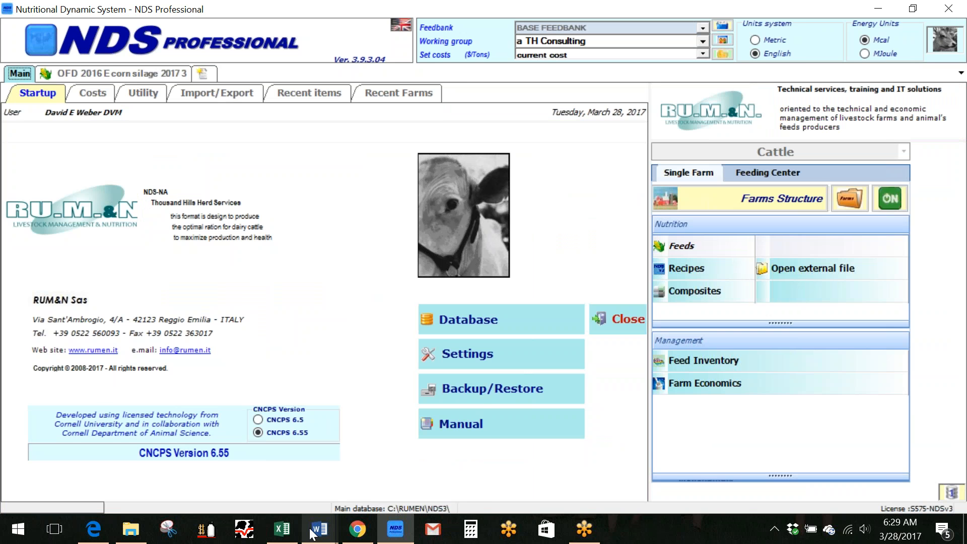
Switch to the Word comparison document, examine the ECM row and photo of Corn Silage A and B, and return to NDS Professional
{"action": "mouse_move", "coordinate": [314, 533]}
{"action": "left_click", "coordinate": [356, 478]}
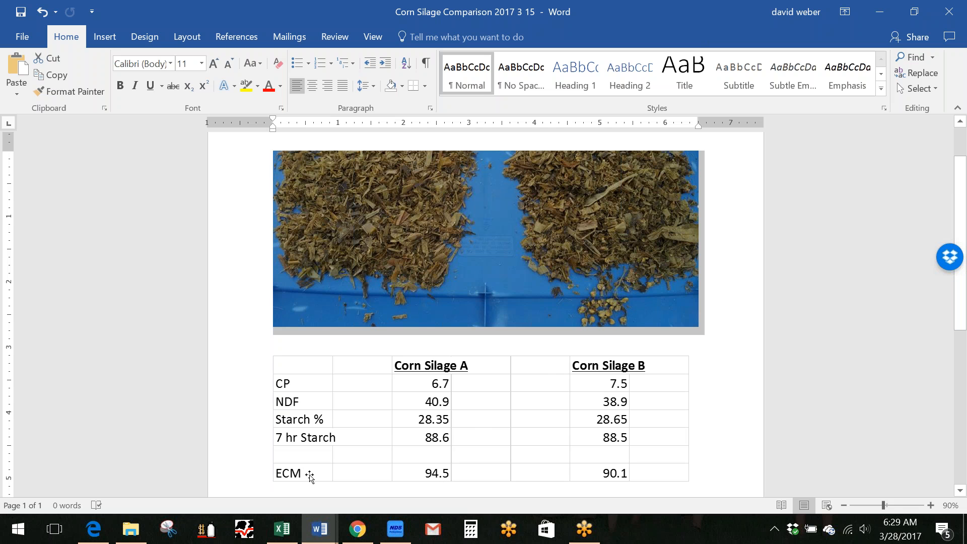
{"action": "left_click", "coordinate": [409, 476]}
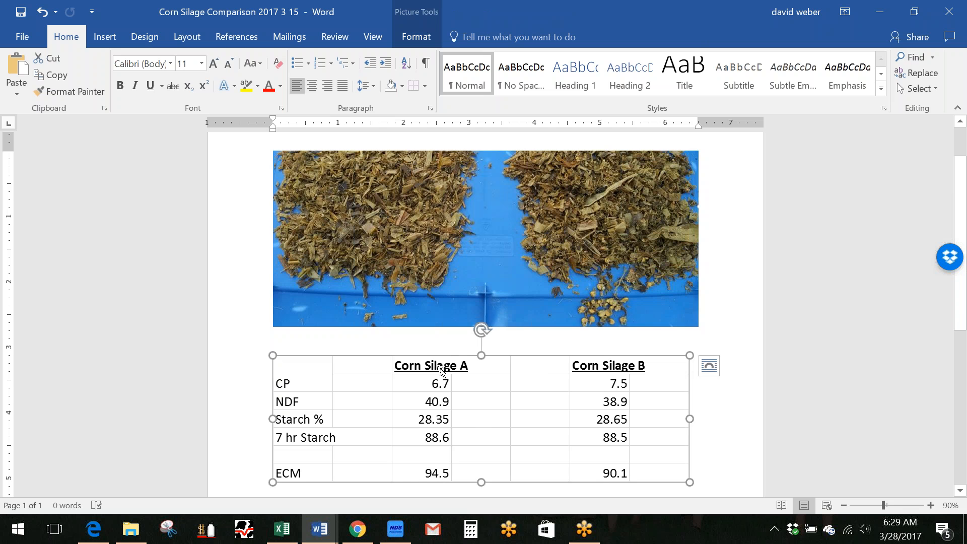
{"action": "left_click", "coordinate": [411, 212]}
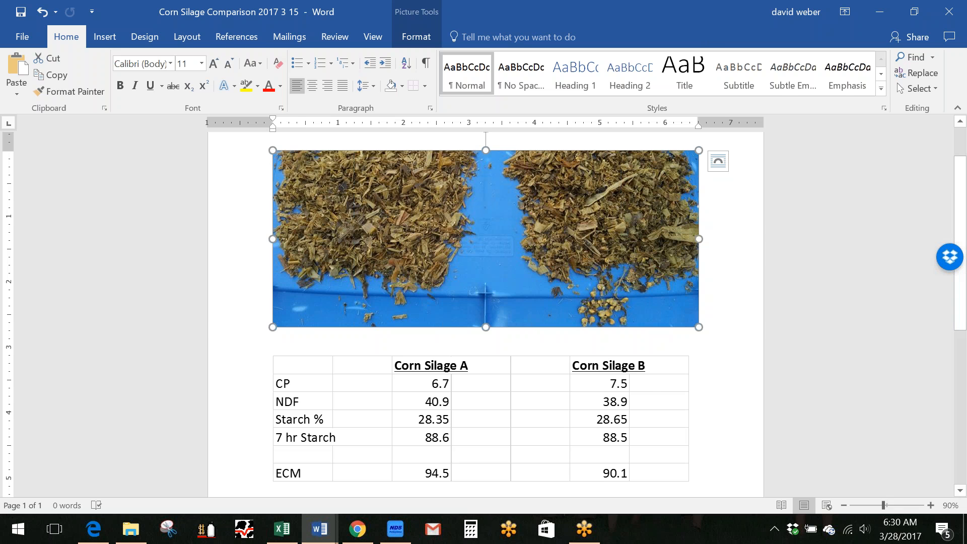
{"action": "left_click", "coordinate": [395, 529]}
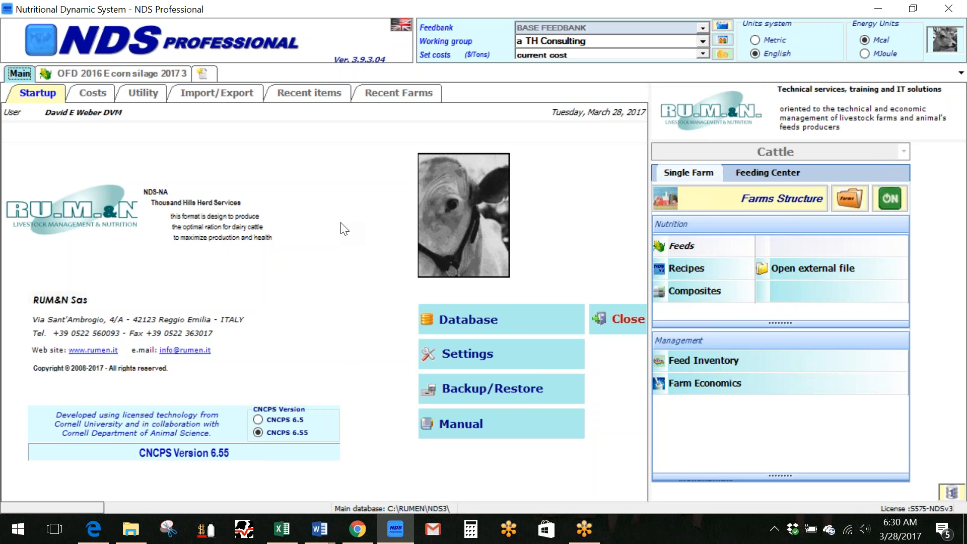
{"action": "left_click", "coordinate": [371, 15]}
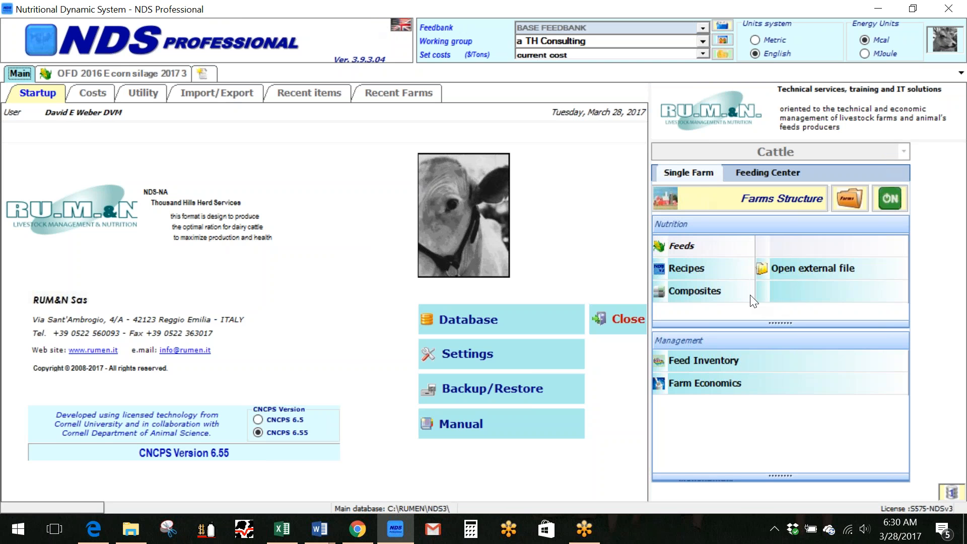